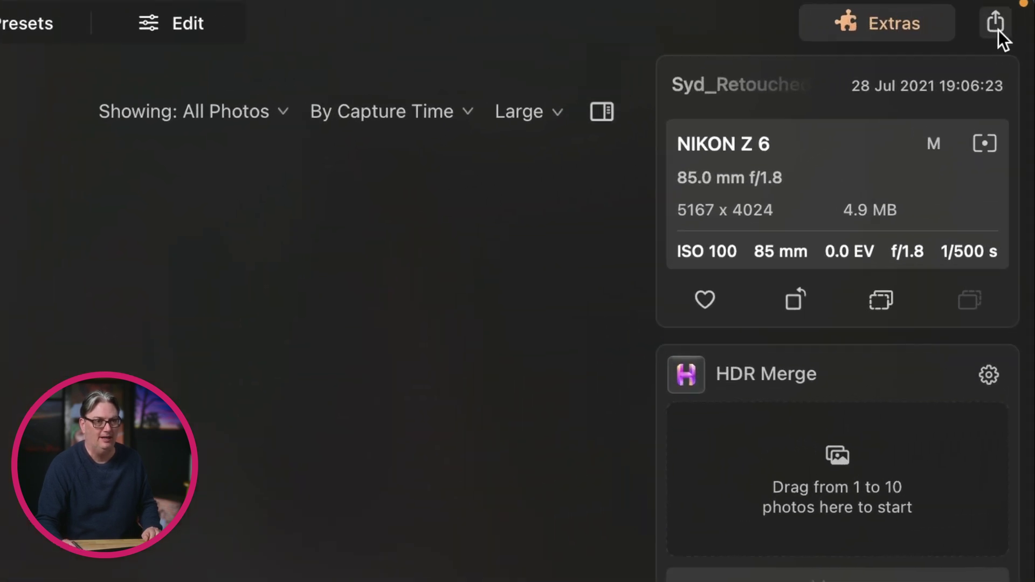
- Dismiss the sharing options and bring up the portrait's Export settings from its context menu
click(999, 26)
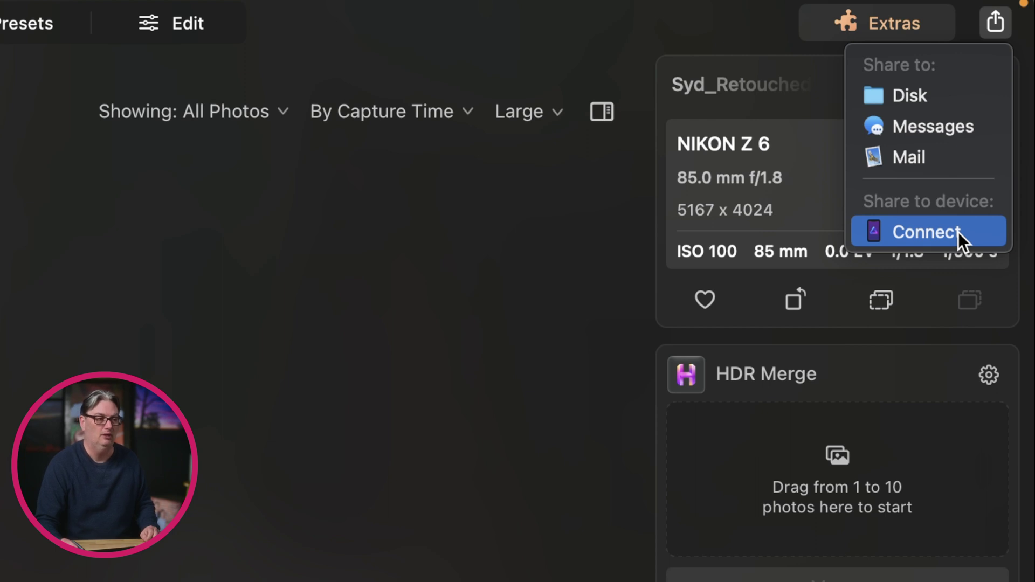
click(148, 376)
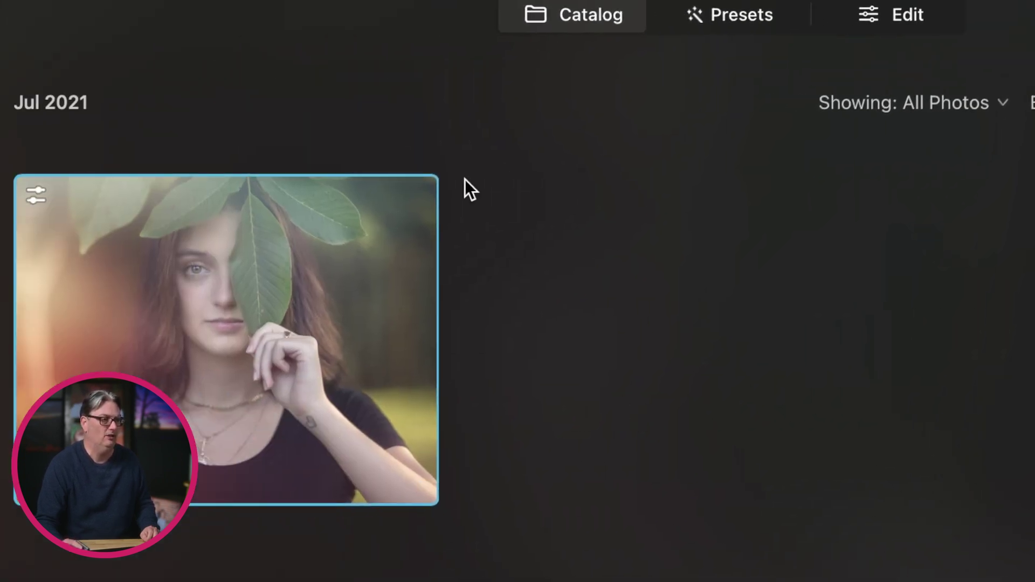
right_click(314, 318)
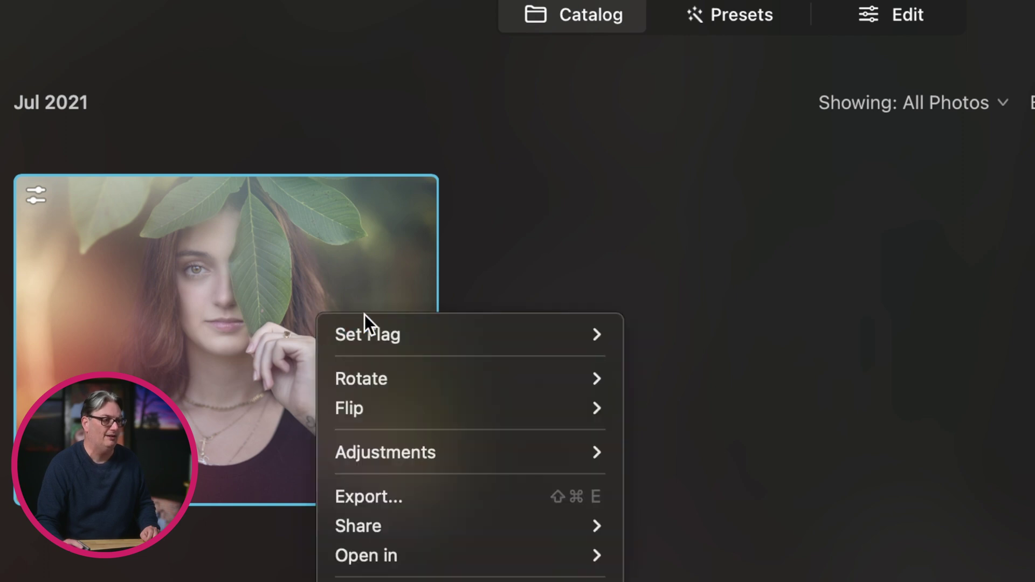
click(451, 496)
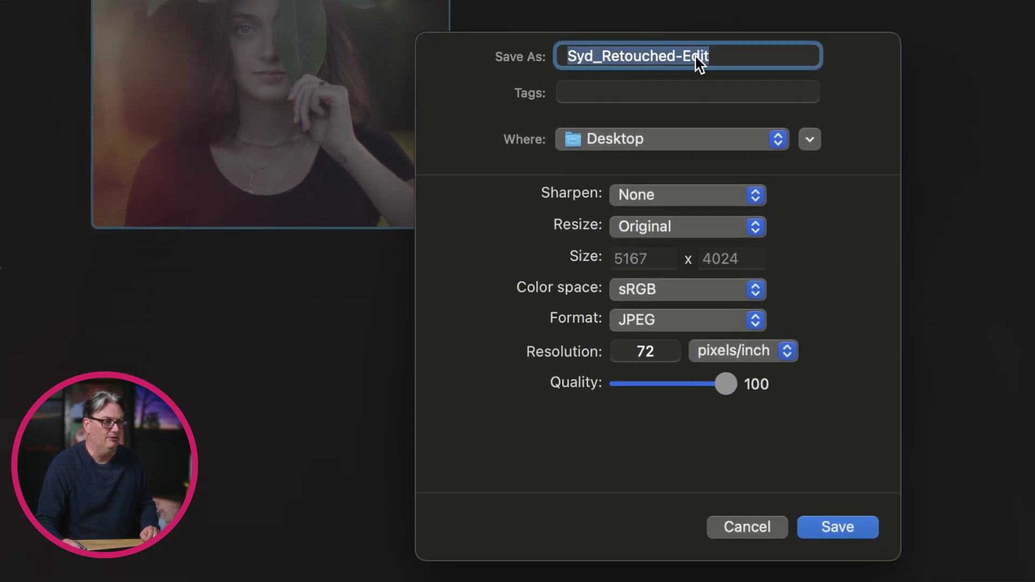
- Review the file name, tags and save location, keeping Desktop and no tags
click(700, 55)
click(683, 90)
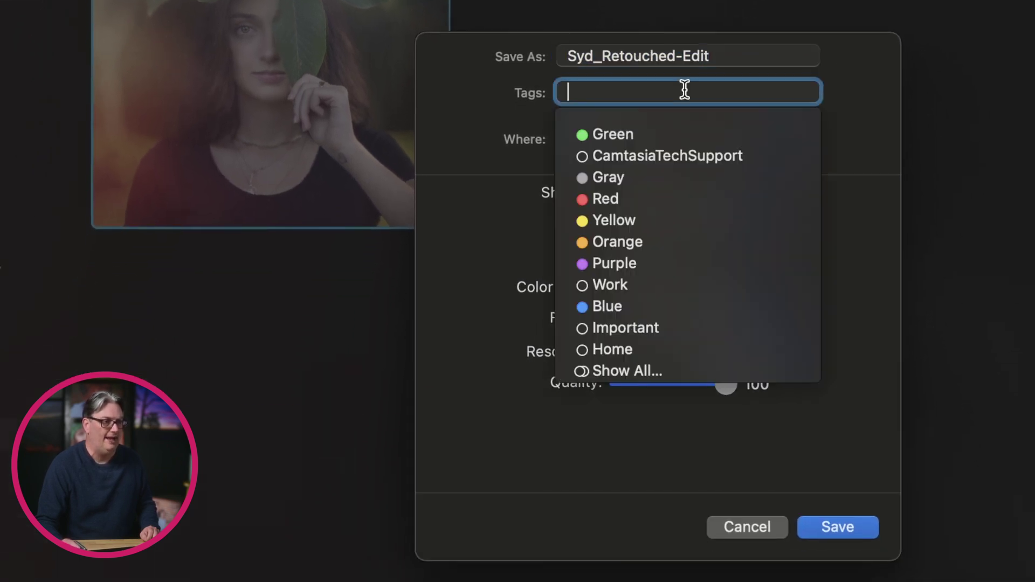
click(490, 113)
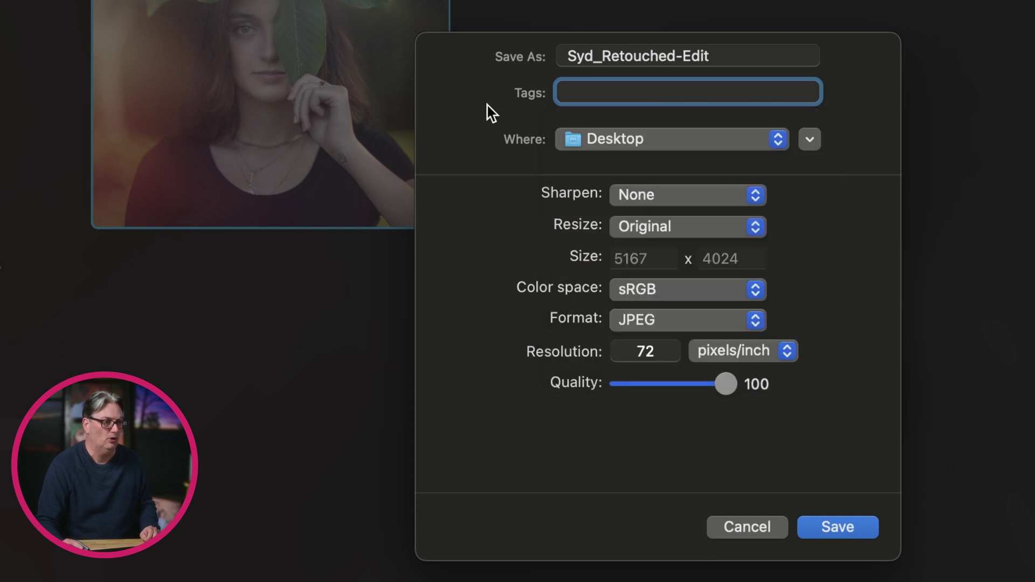
click(626, 138)
click(627, 138)
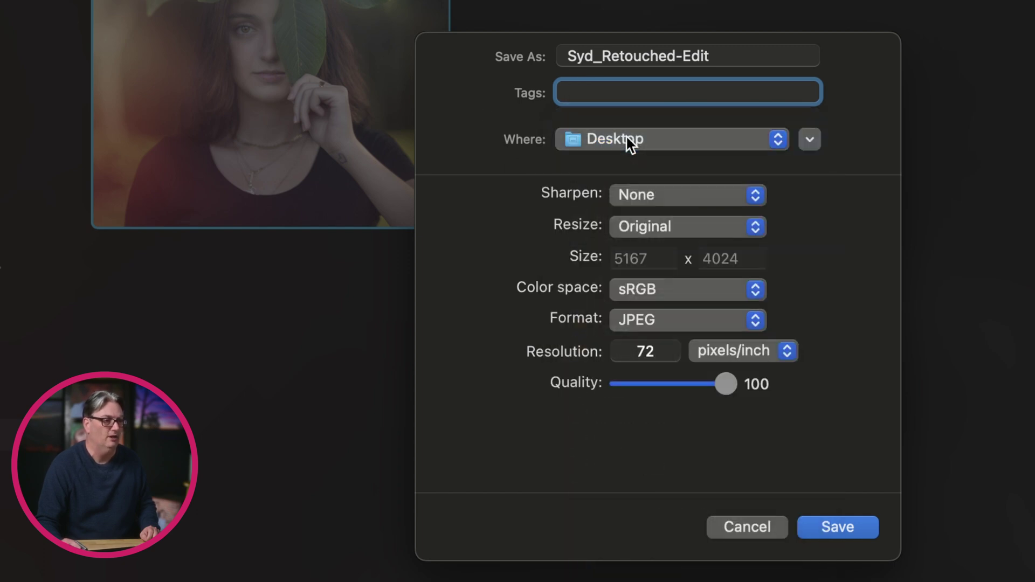
click(614, 155)
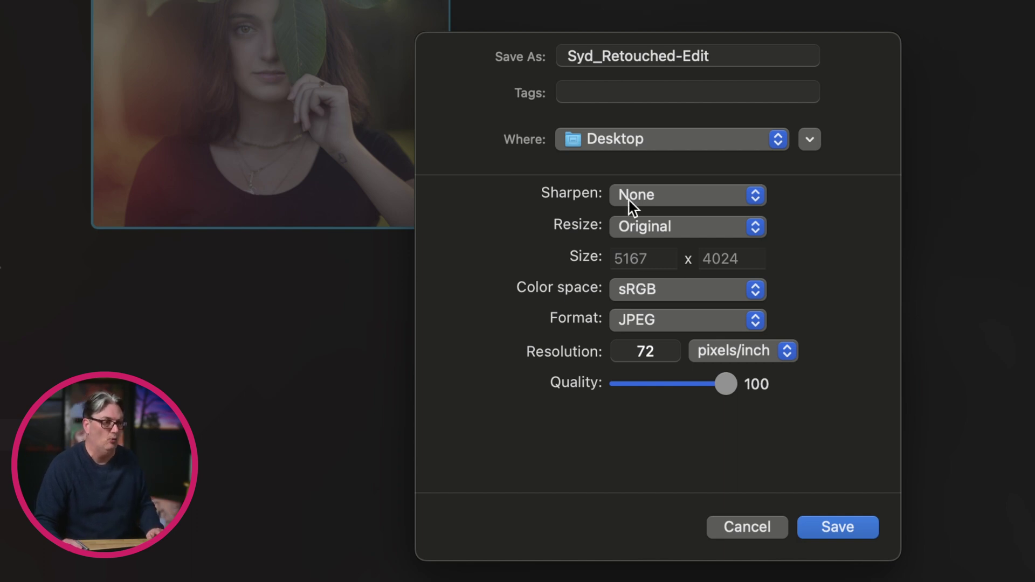
- Keep sharpening at None and the resize option at original size
click(679, 198)
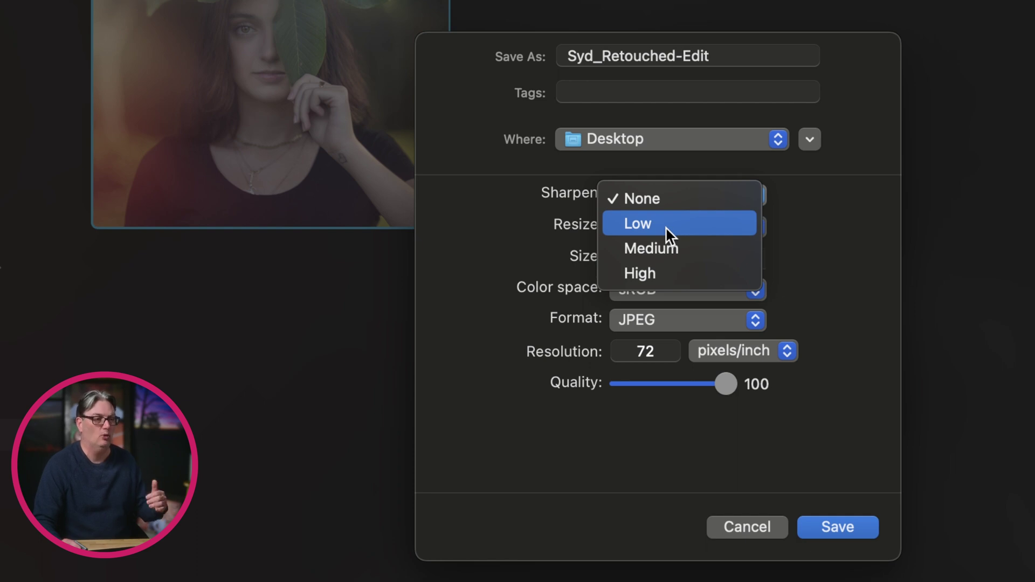
click(528, 216)
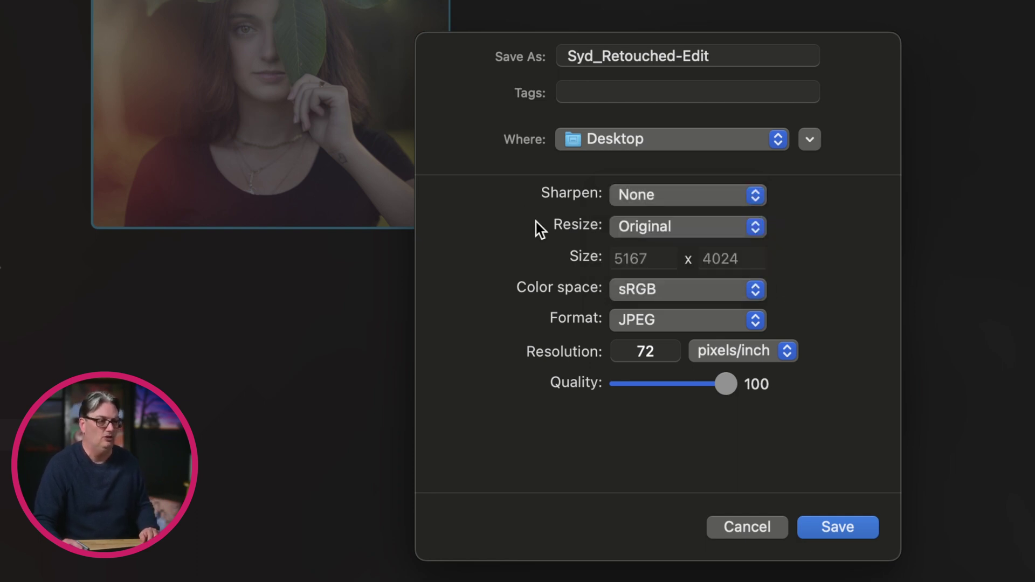
click(685, 230)
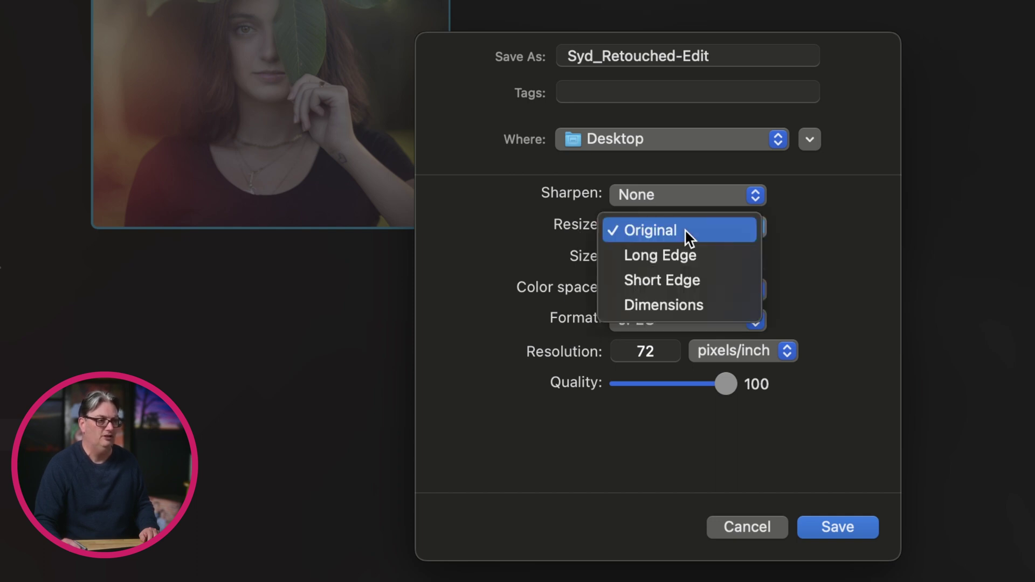
click(684, 229)
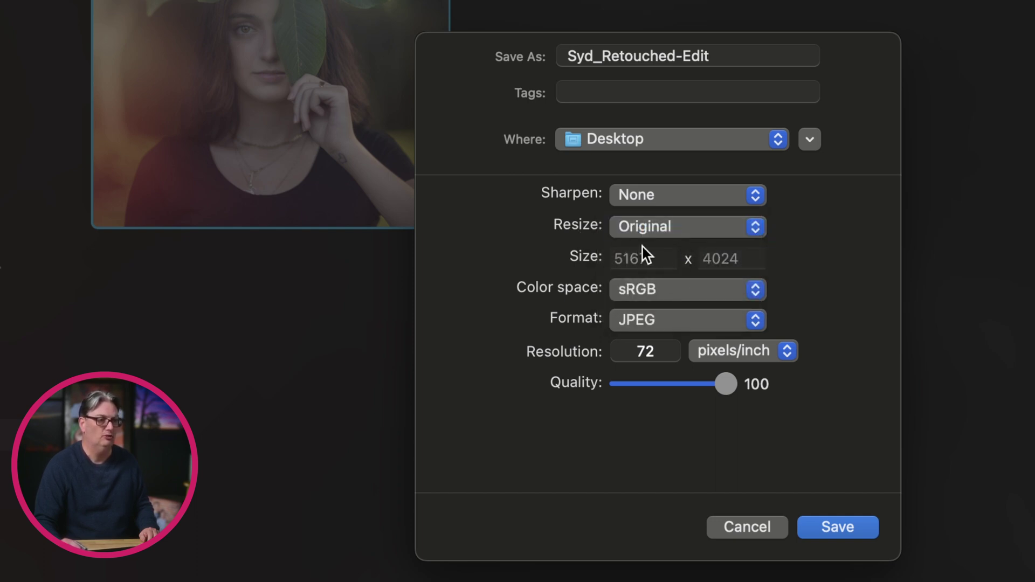
- Resize the export by Dimensions, entering width 6000 with height staying 4024
click(672, 227)
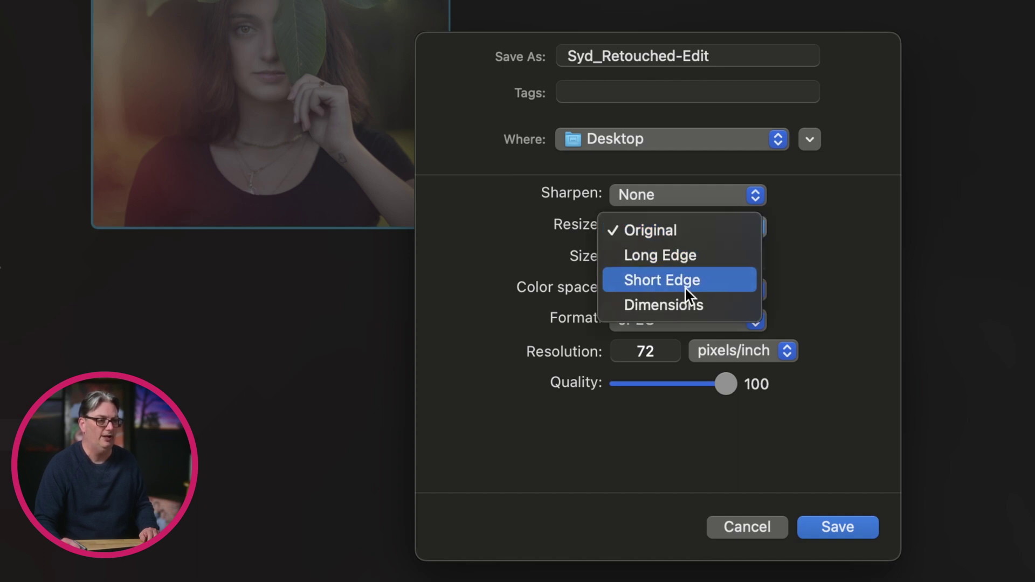
click(680, 304)
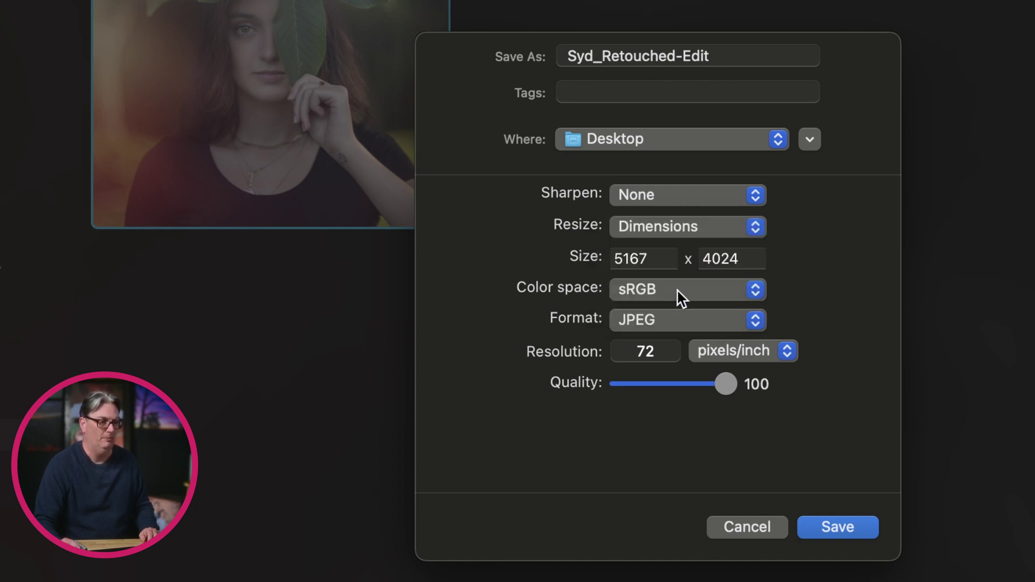
double_click(661, 255)
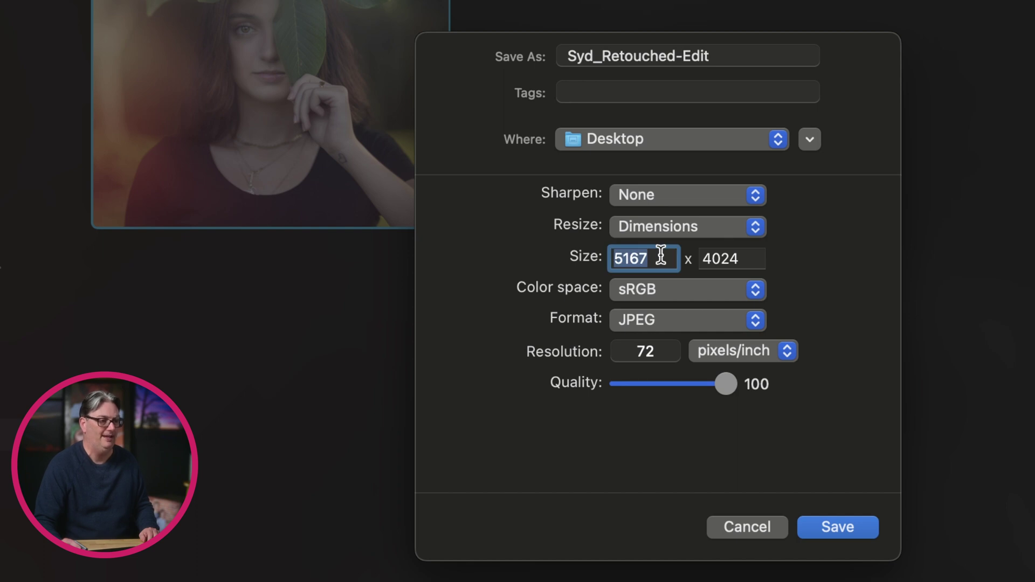
double_click(740, 253)
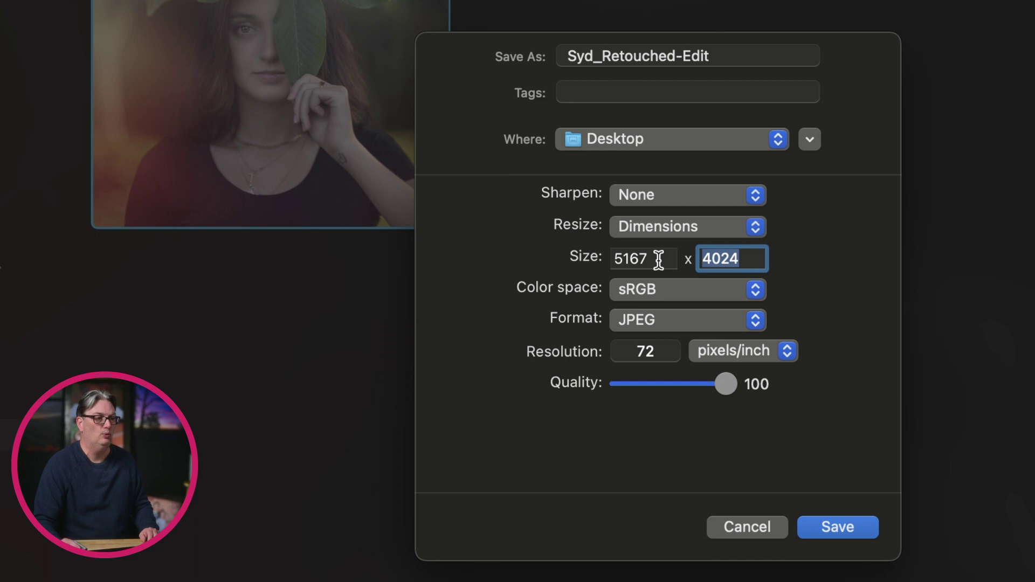
double_click(658, 259)
double_click(729, 258)
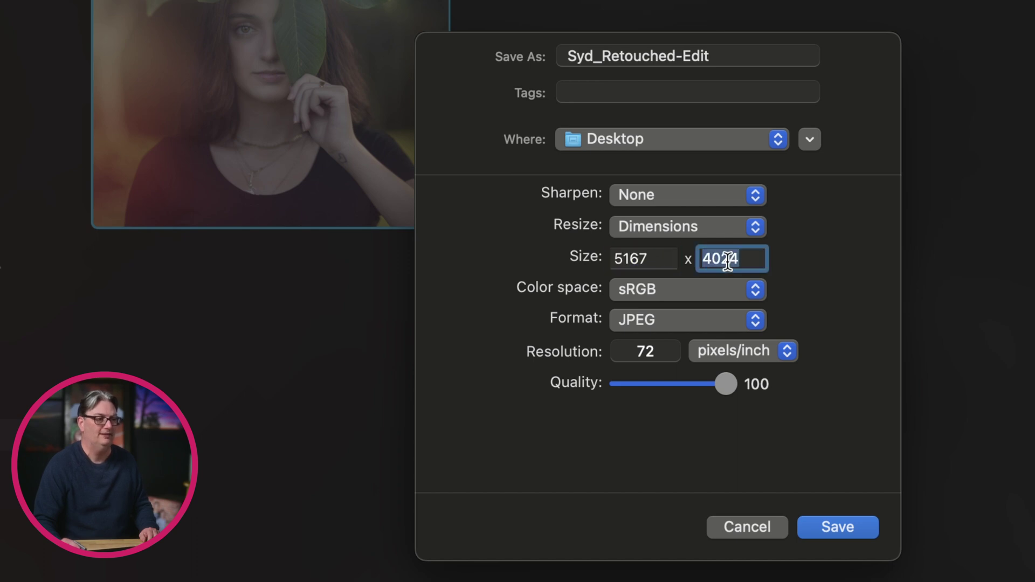
double_click(643, 260)
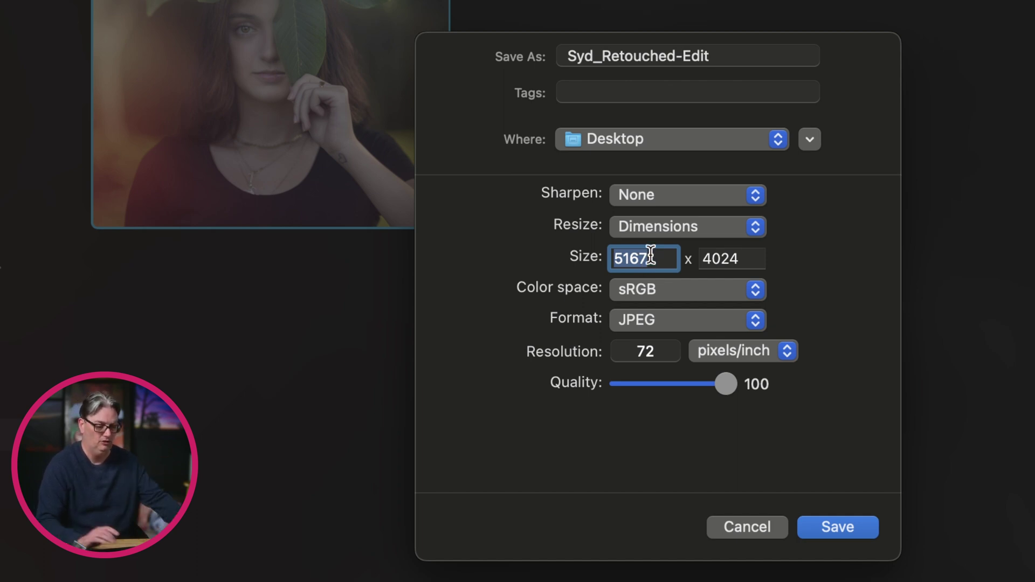
text(6000)
key(Tab)
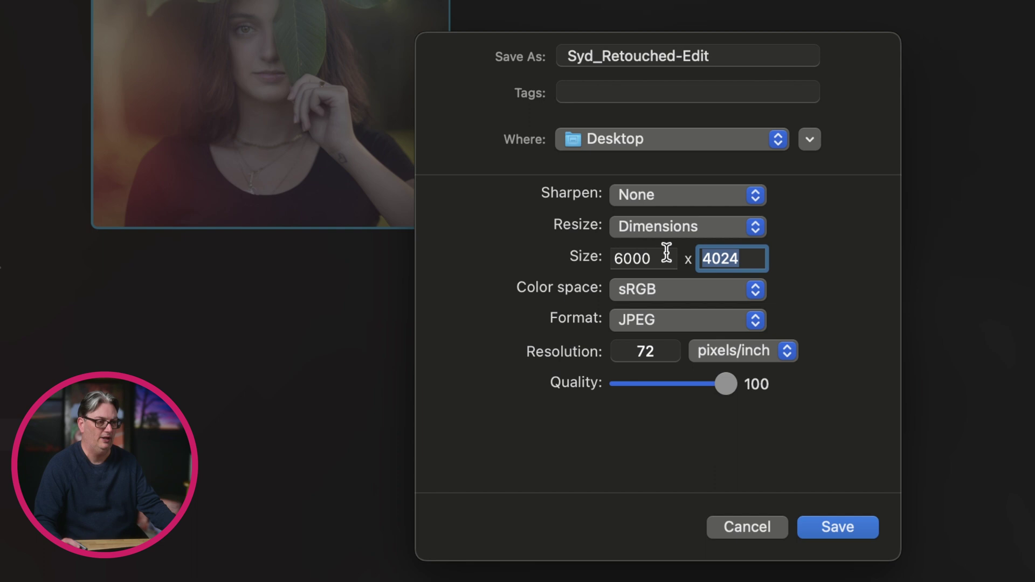
- Switch Resize to Long Edge with an 1800-pixel size
click(665, 223)
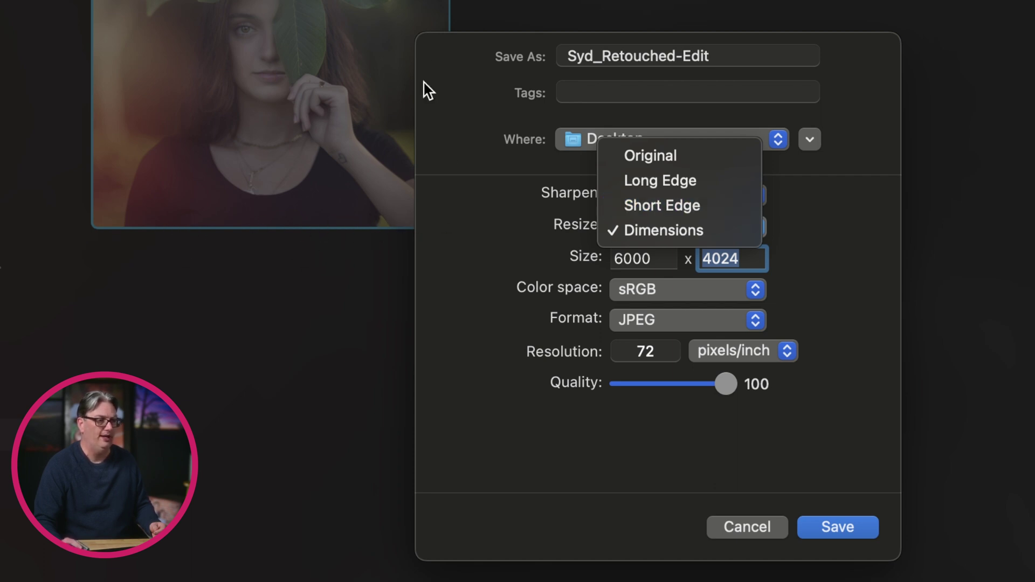
click(687, 179)
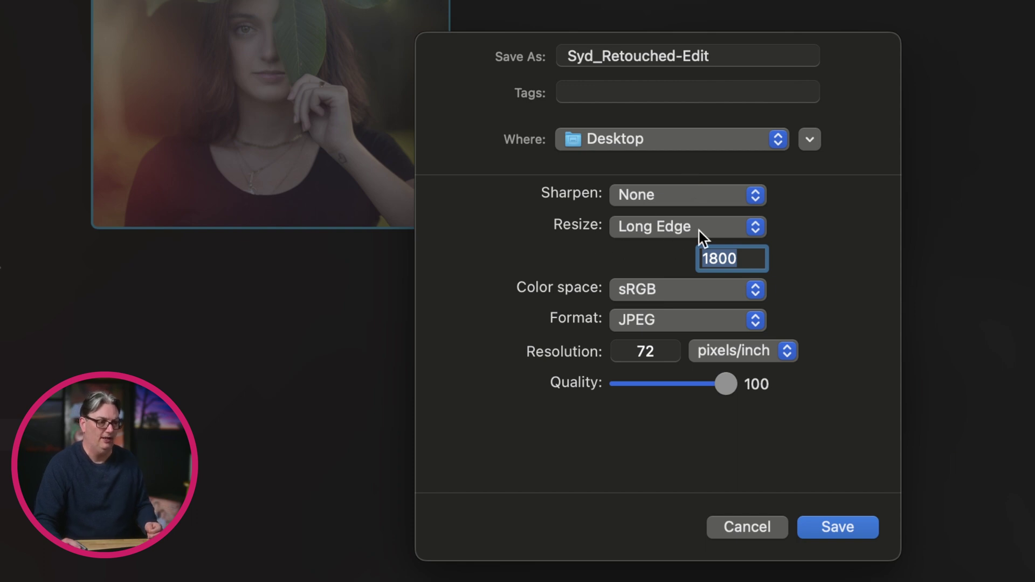
click(743, 256)
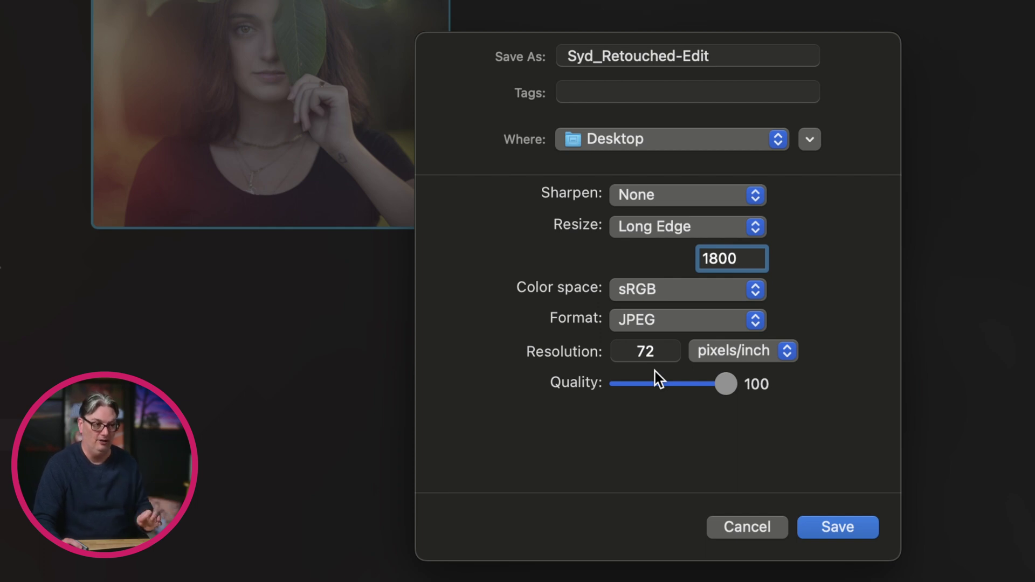
- Keep the color space at sRGB and show the export format list
click(641, 294)
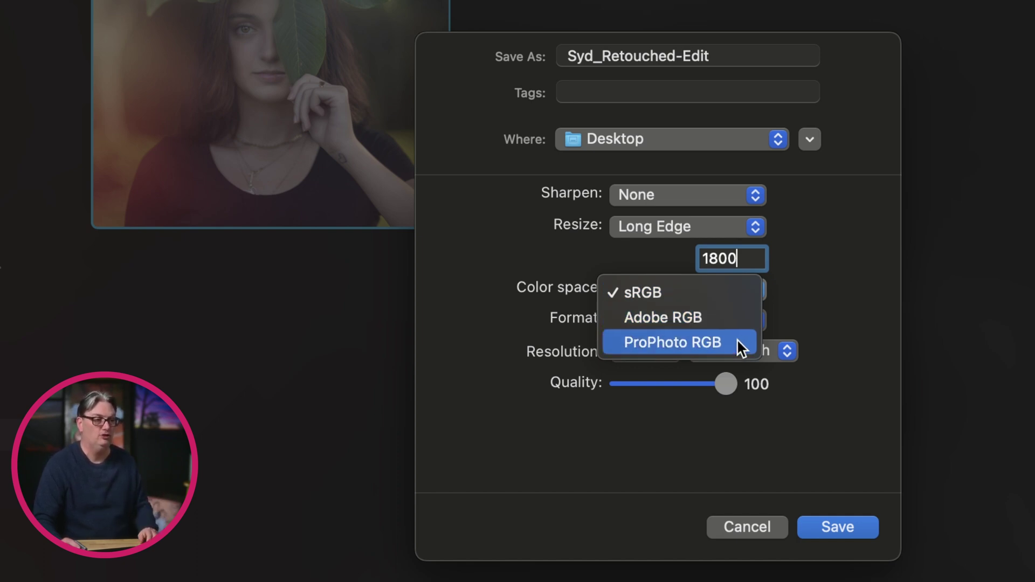
click(792, 317)
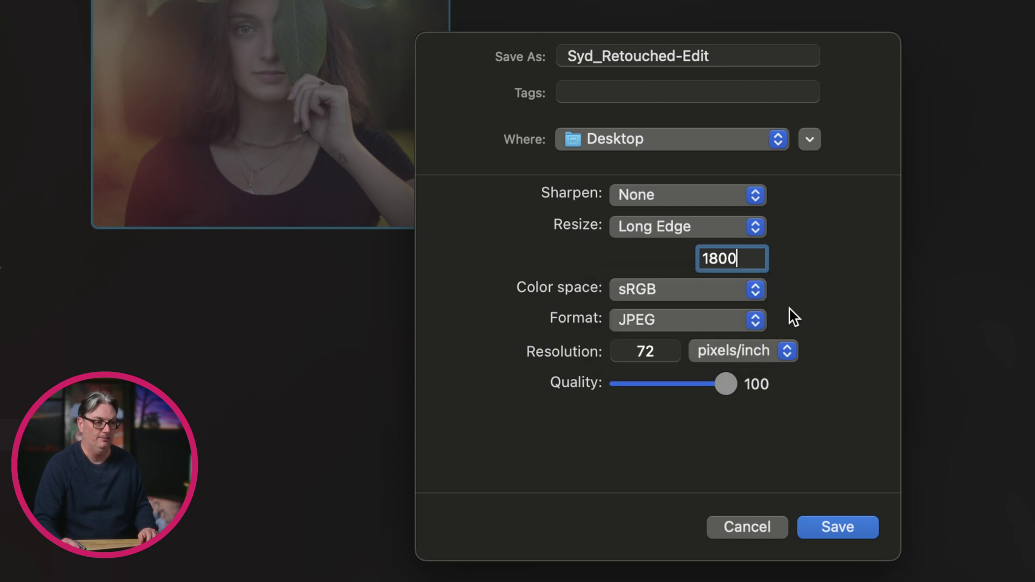
click(685, 322)
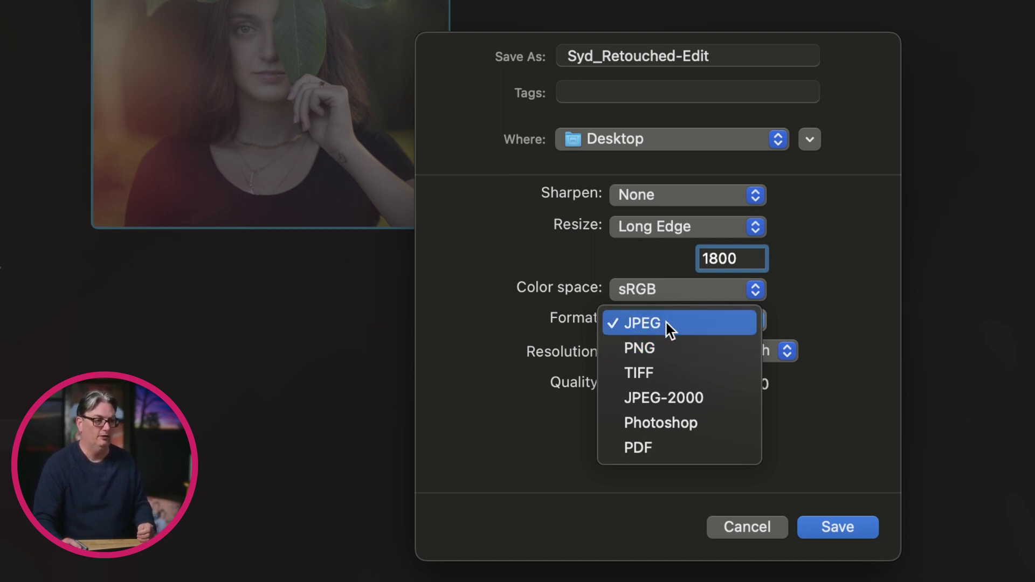
- Keep JPEG format and try quality 80 before returning it to 100
click(665, 321)
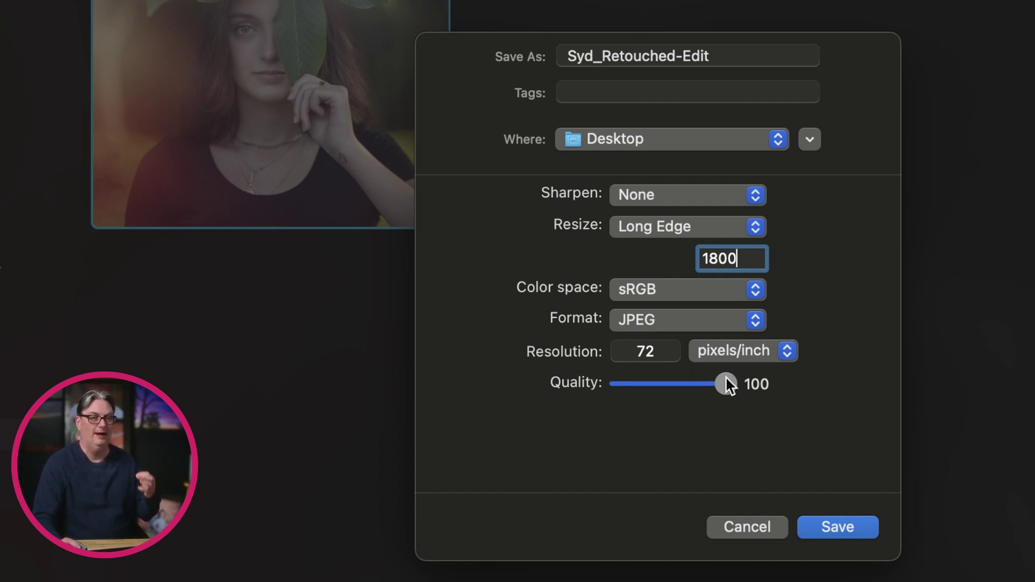
drag(726, 376, 700, 380)
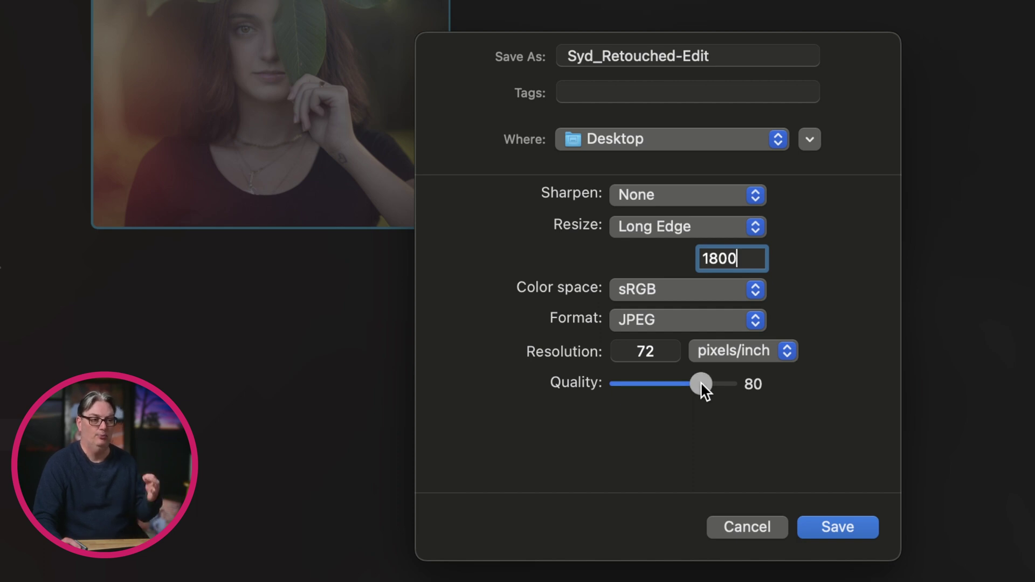
drag(700, 381, 763, 387)
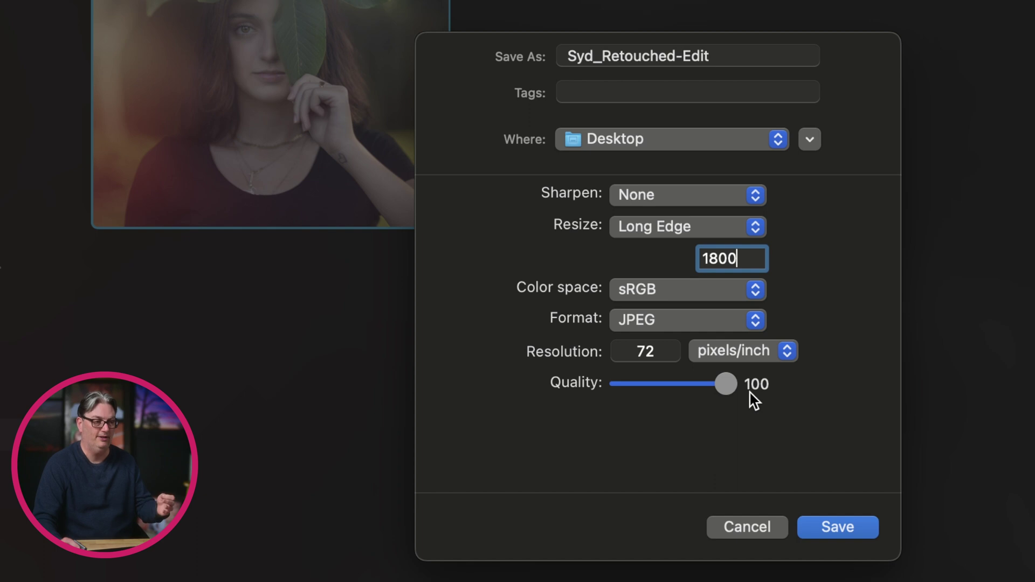
- Switch the export format to PNG at 16-bit depth with Save Transparency on
click(662, 319)
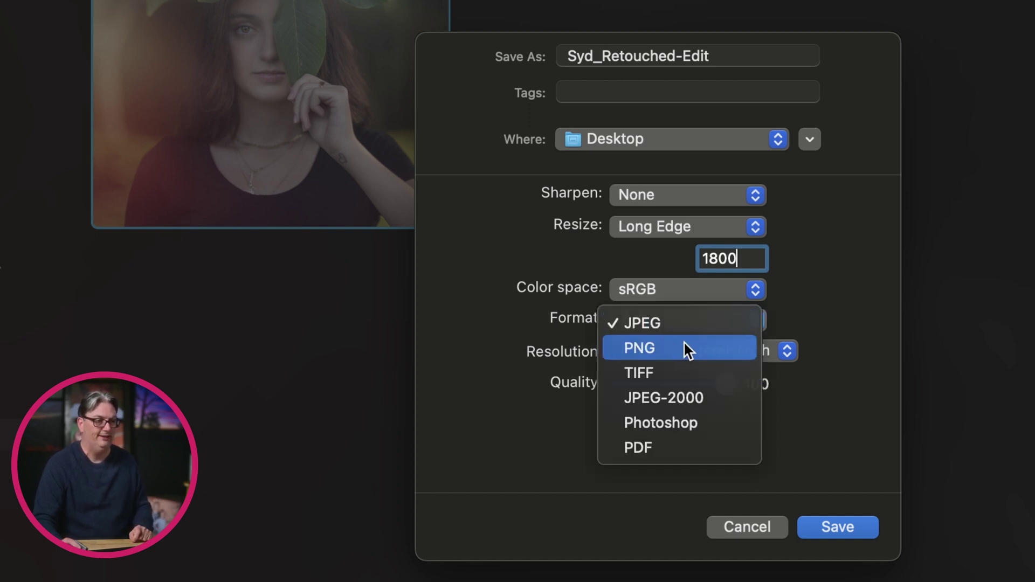
click(686, 348)
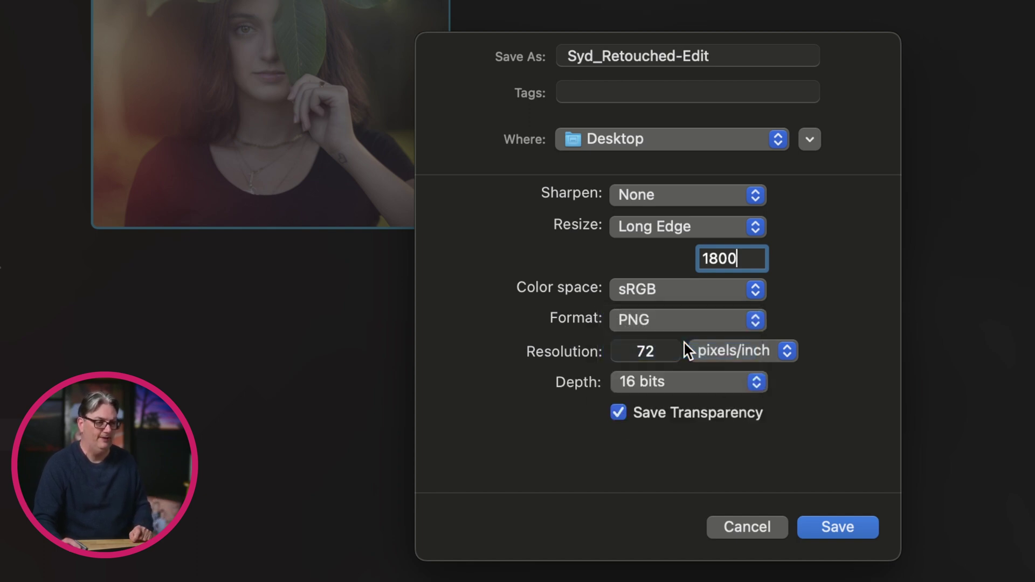
click(666, 384)
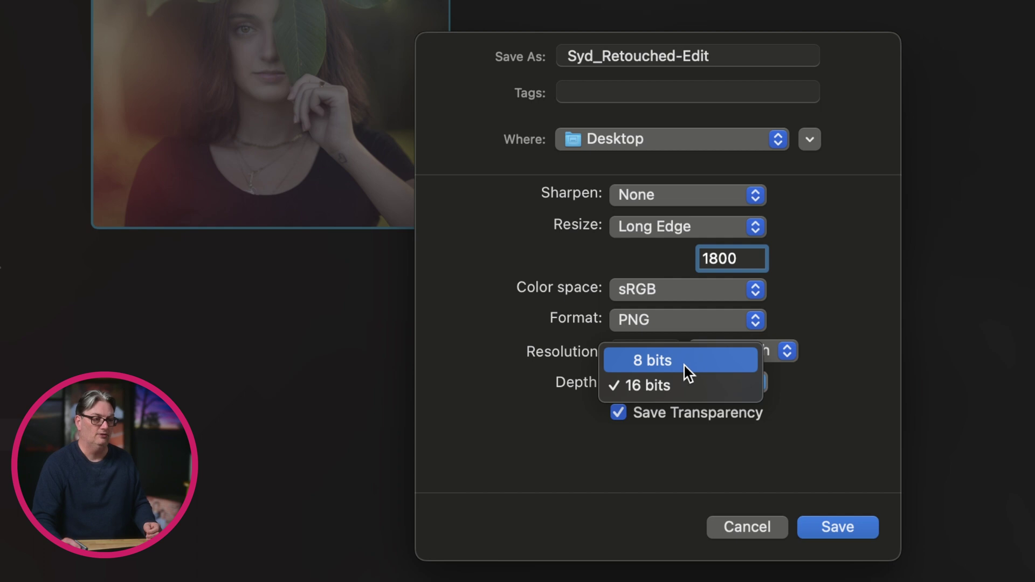
click(687, 438)
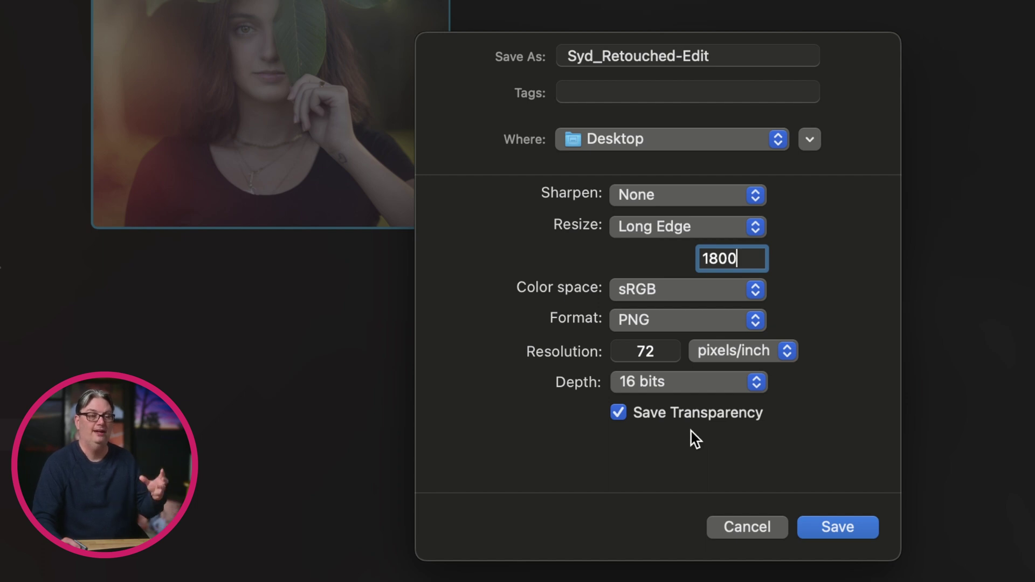
click(620, 414)
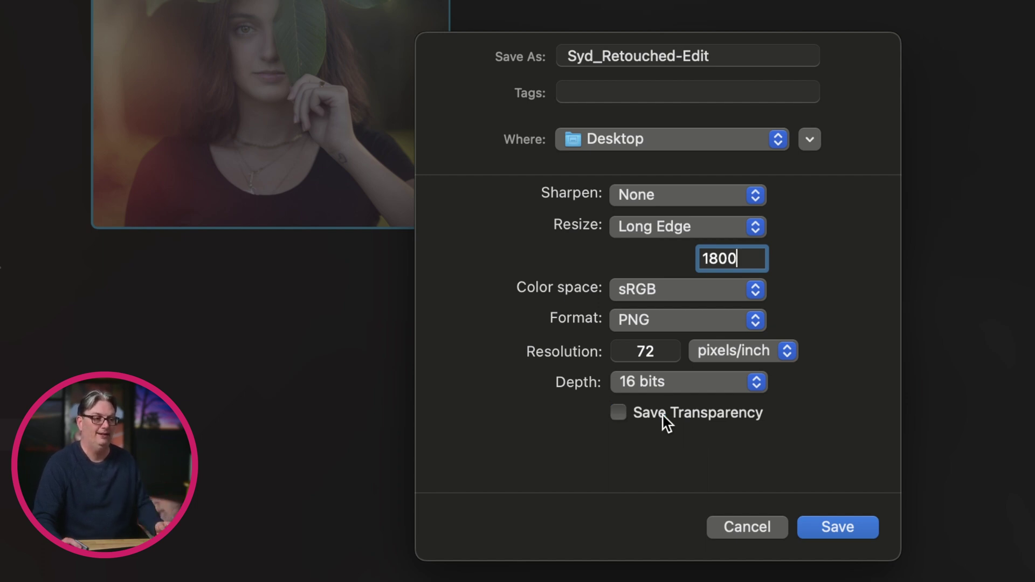
click(612, 415)
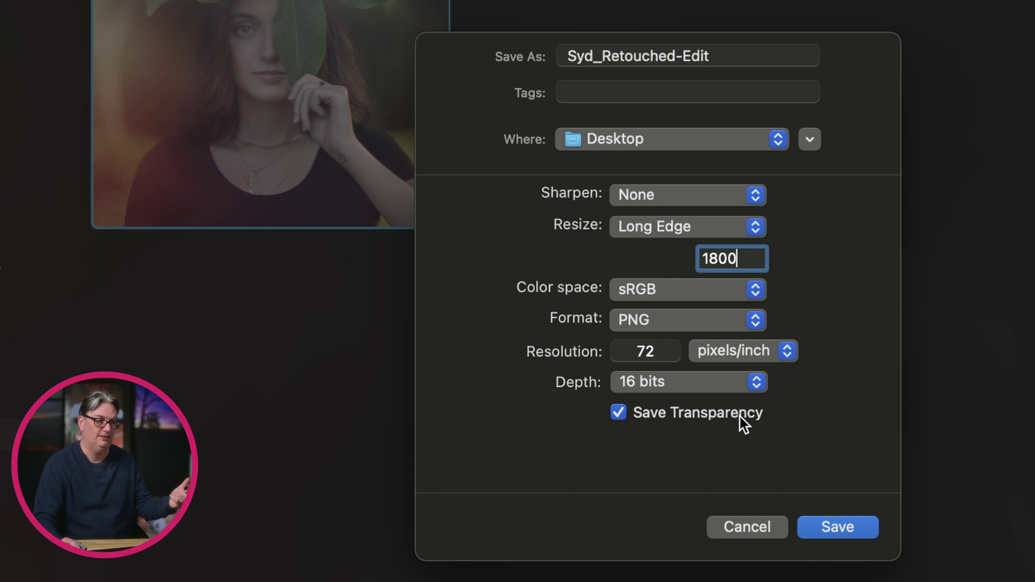
- Set the export resolution to 300 pixels/inch, replacing 72
click(647, 360)
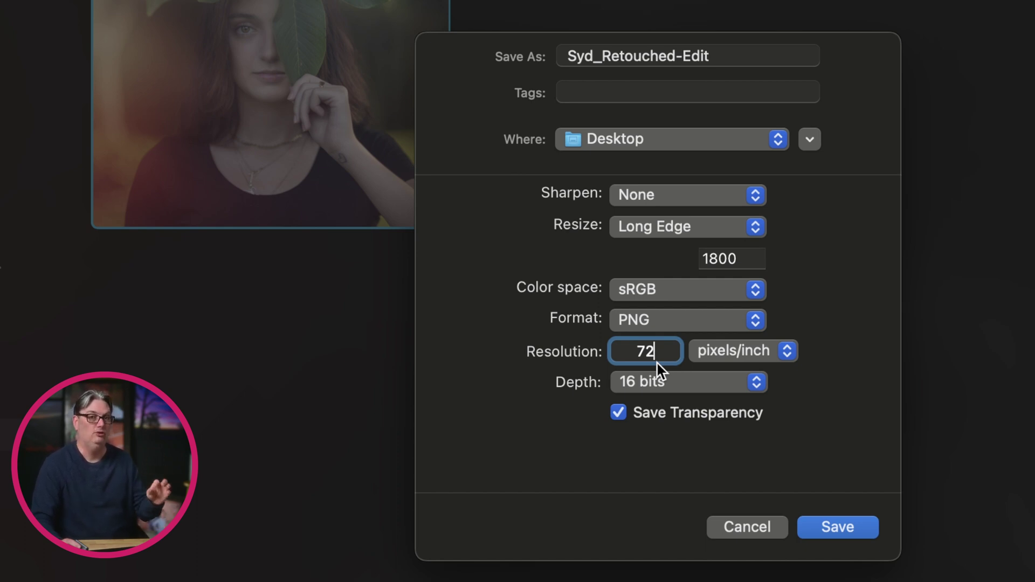
click(728, 354)
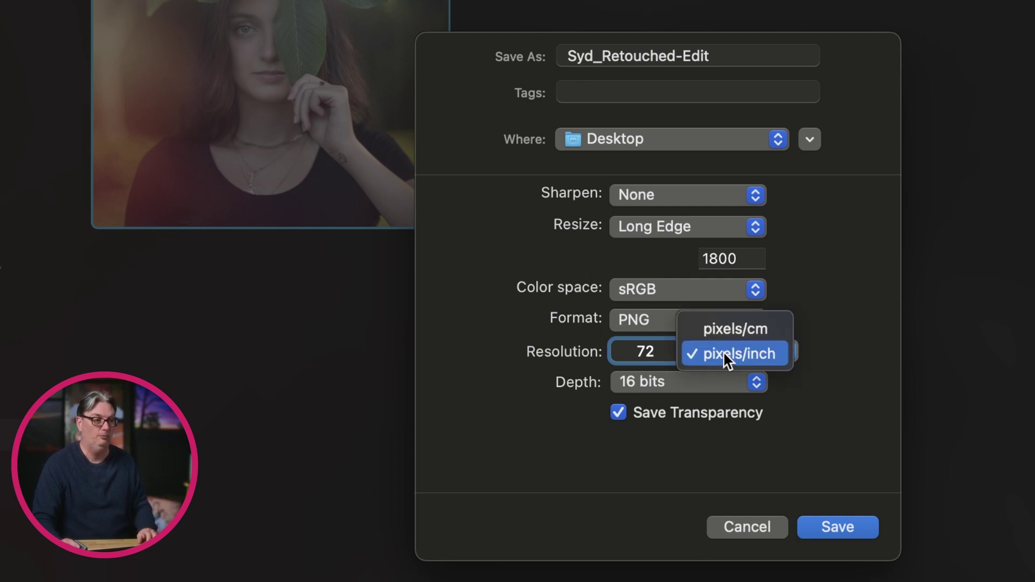
click(725, 353)
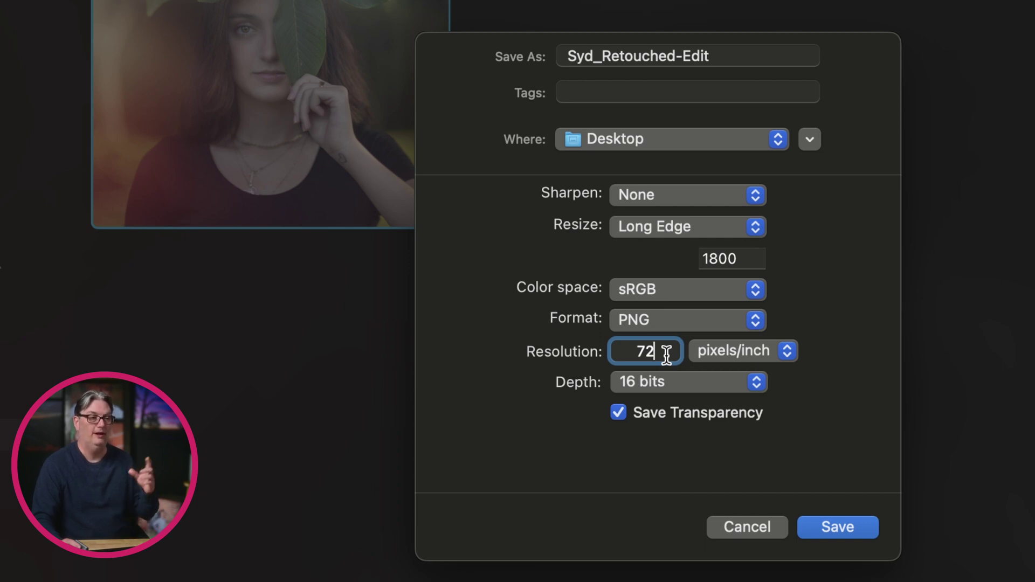
drag(666, 354, 616, 349)
text(24)
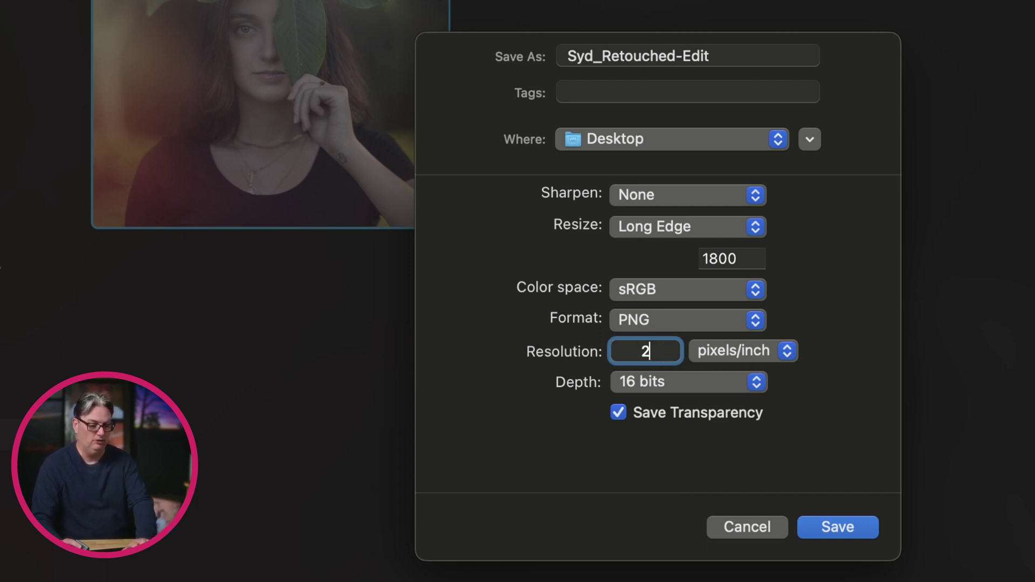
text(0)
double_click(652, 345)
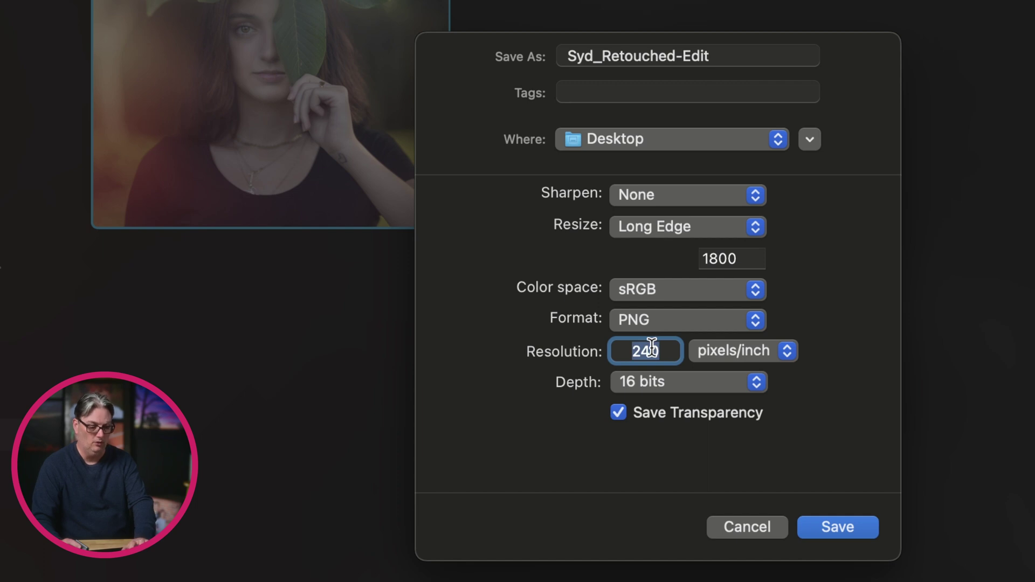
text(300)
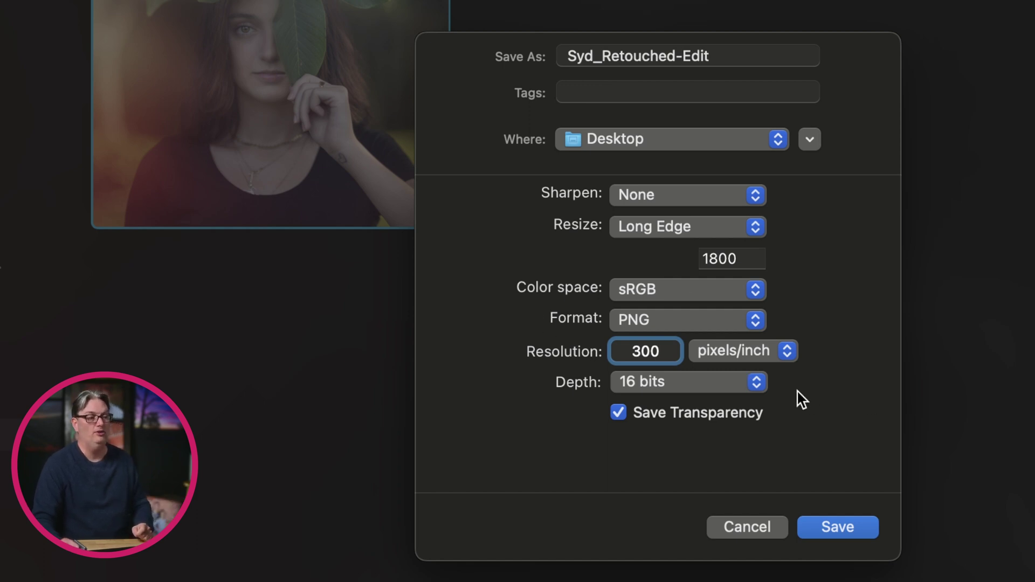
- Save the PNG export to the Desktop with these settings
click(848, 520)
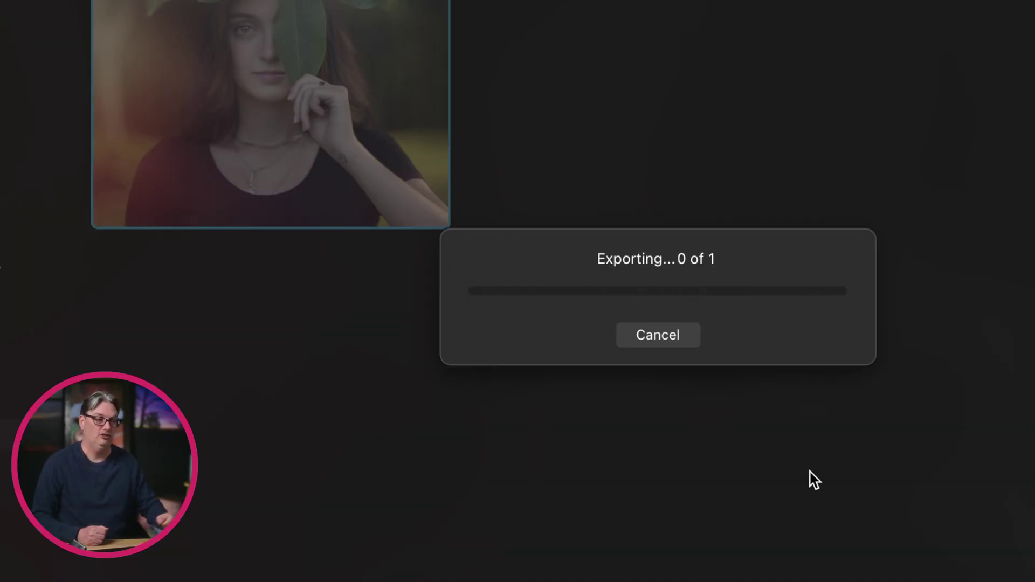